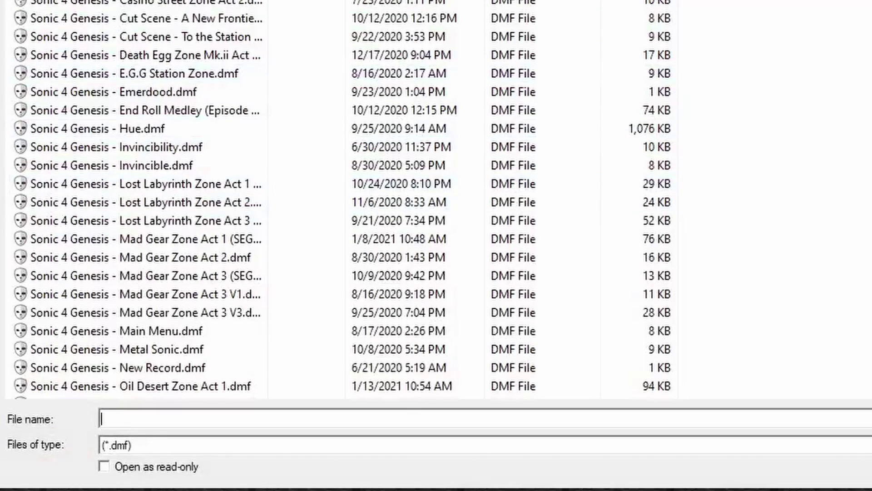
scroll(224, 175, "down", 1)
- Load the Sonic 4 Genesis .dmf module from the file list
double_click(224, 179)
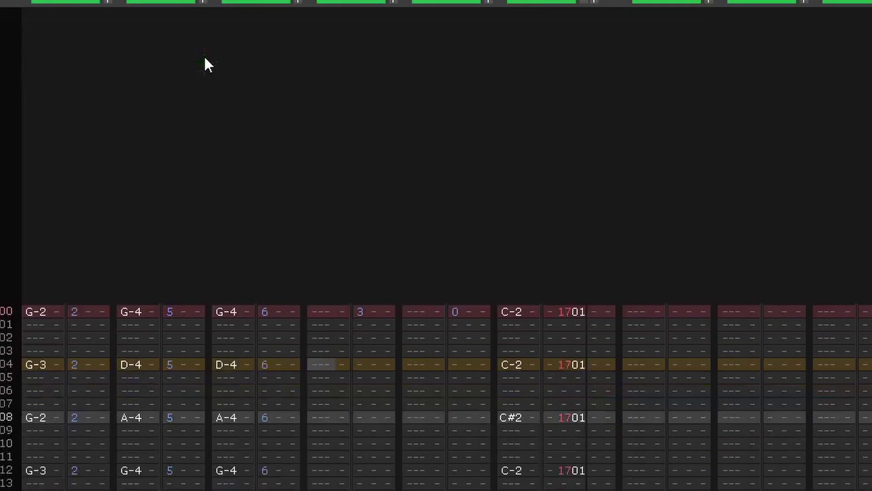
- Solo one channel, then unmute channels 3 and 6 alongside it
right_click(261, 2)
left_click(180, 2)
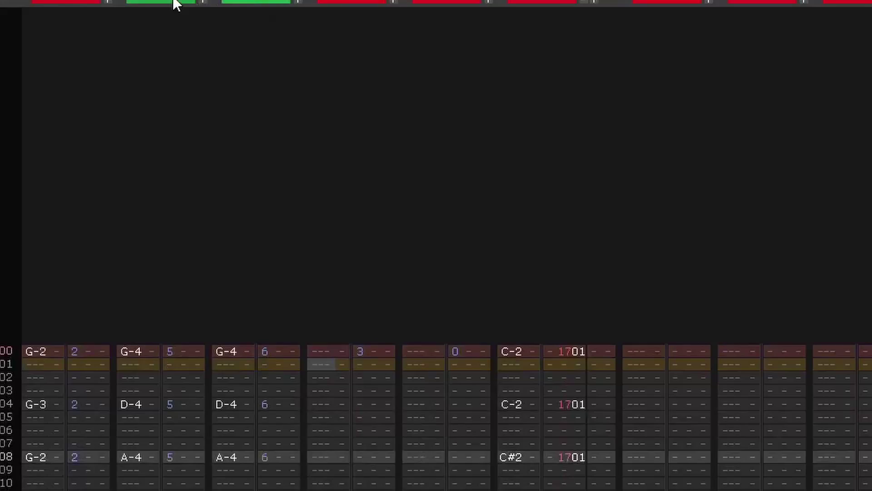
left_click(546, 3)
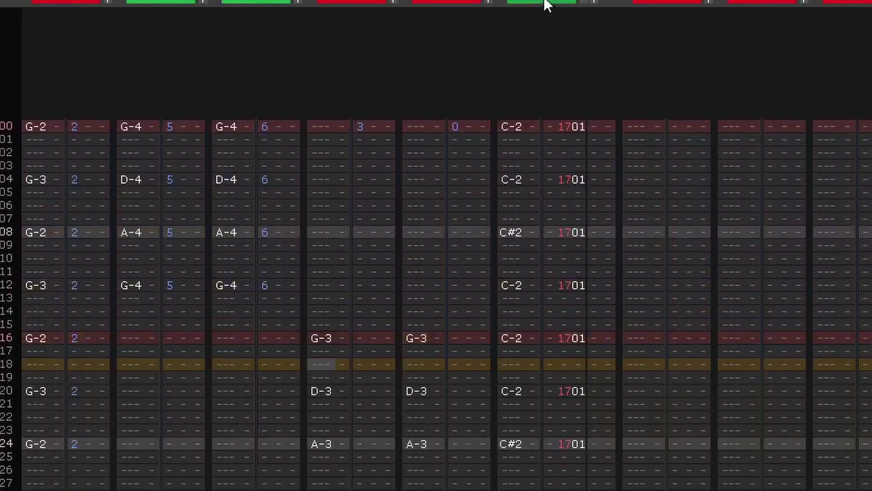
left_click_drag(284, 300, 528, 487)
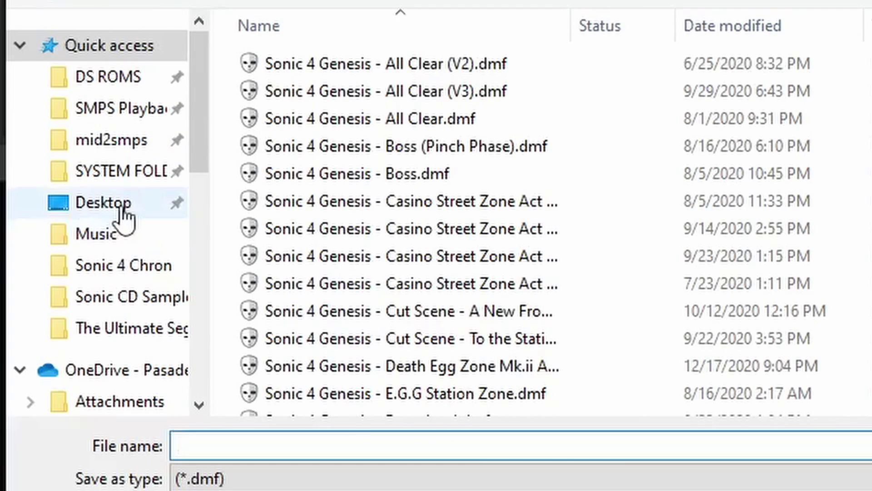
- Save the module on the Desktop as 'splash hill zone act 1 revamp.dmf'
left_click(116, 204)
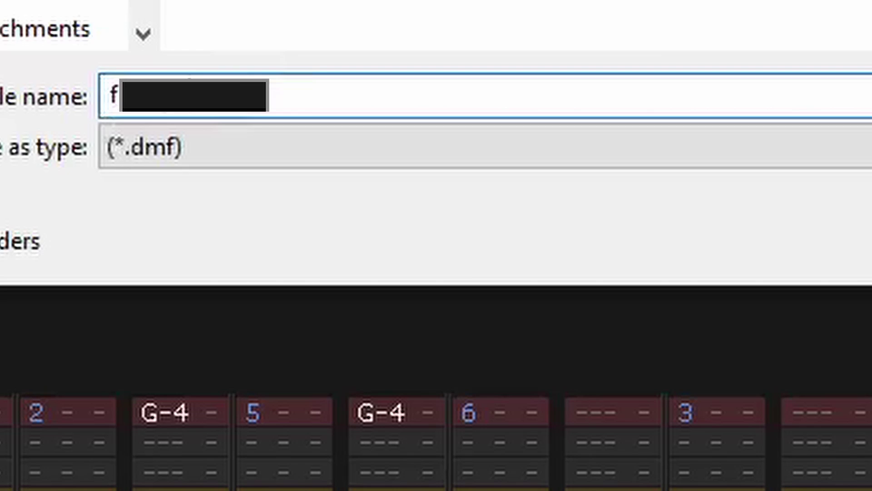
type("splash hill zone act 1 re")
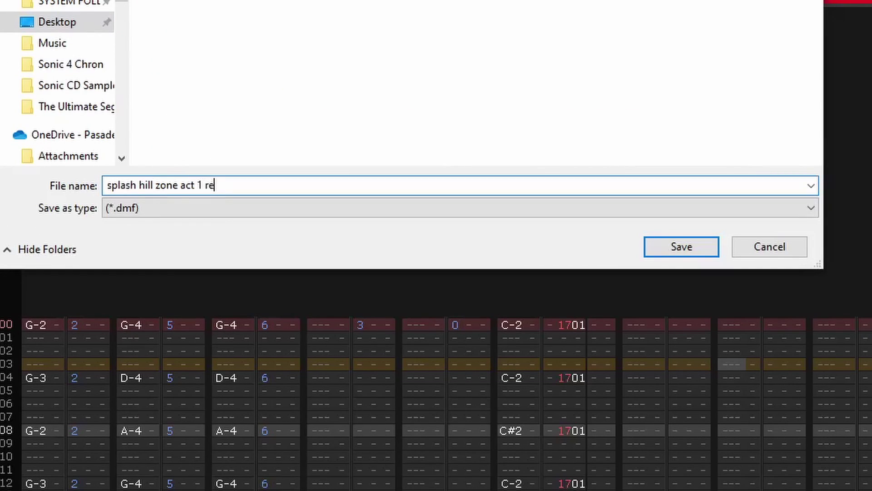
type("vamp")
key("Return")
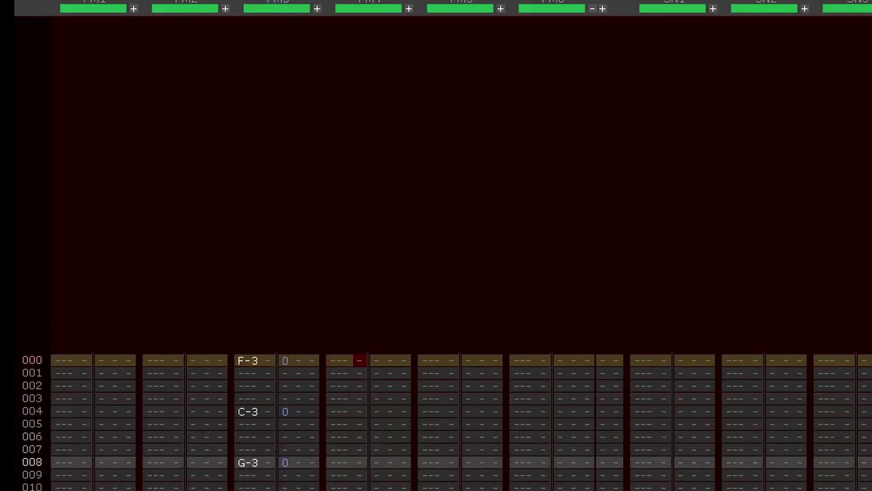
- Enter notes into the FM4 channel with instrument 4
key("Right")
type("1")
type("4")
key("Left")
key("v")
key("z")
key("Up")
key("b")
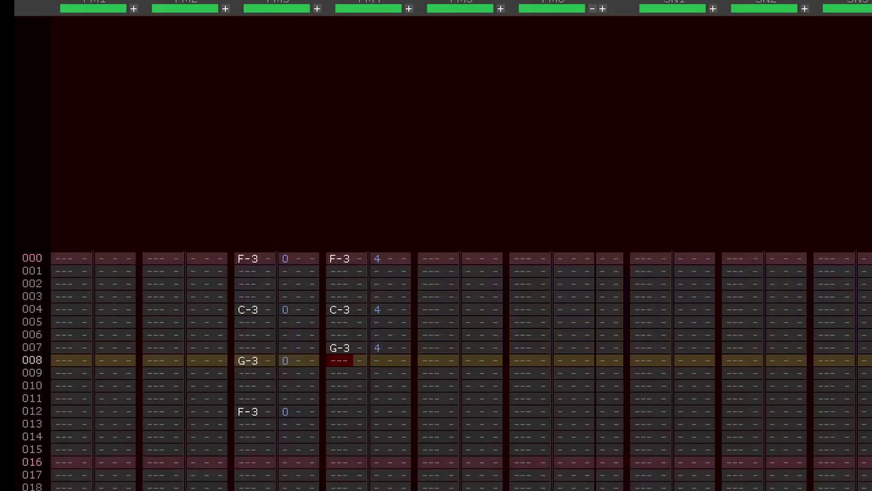
- Place G-3 at row 008 and F-3 at row 012 in FM4, and play the pattern
key("Up")
key("Delete")
key("Down")
key("b")
key("v")
key("Return")
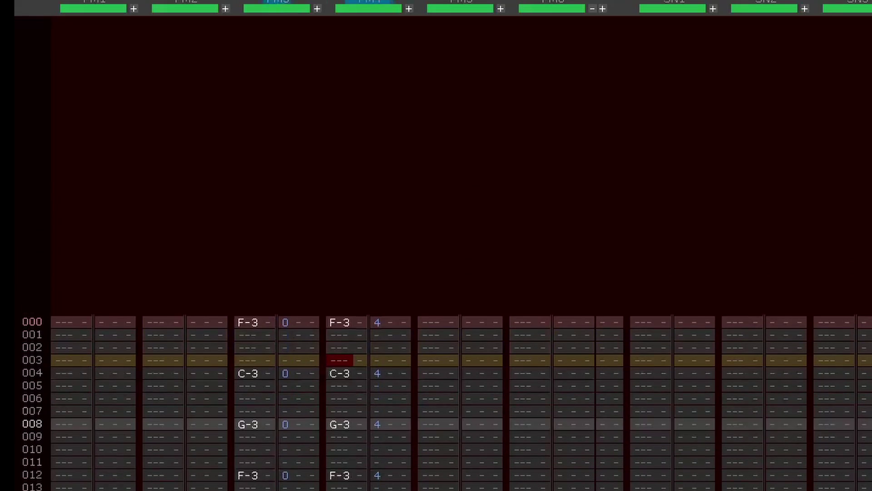
- Clear all notes from the FM4 and FM3 columns
key("ctrl+a")
key("Delete")
key("Left")
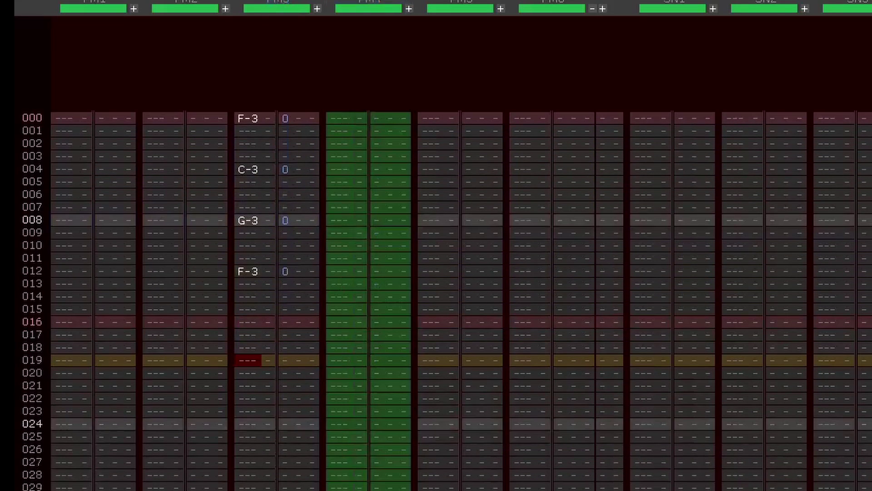
key("ctrl+a")
key("Delete")
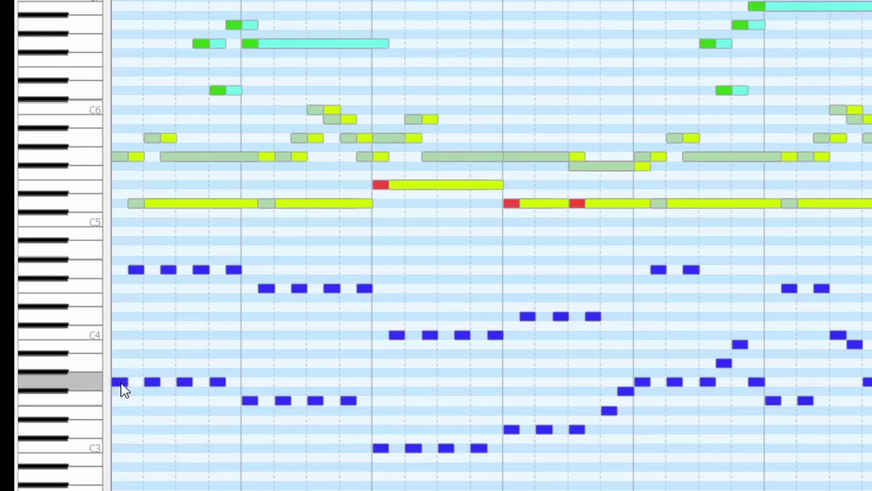
- Back in the tracker with edit mode on, enter A-2 on FM2 row 000
key("alt+Tab")
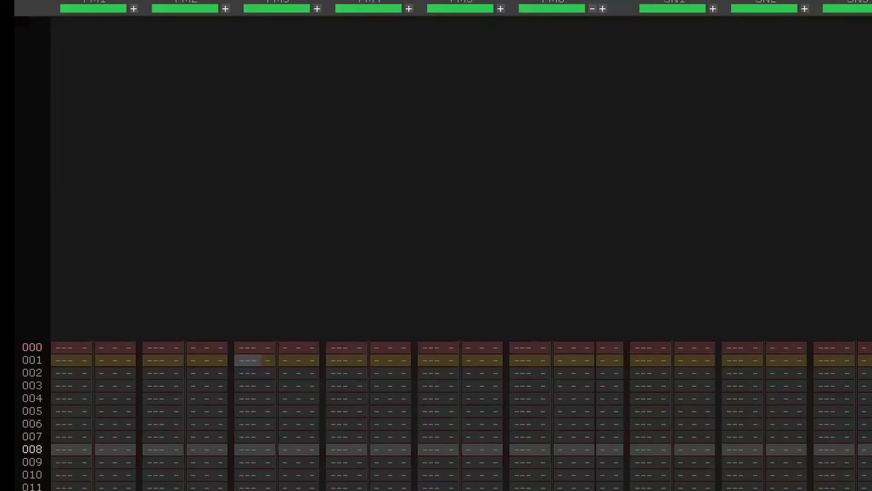
key("space")
key("Left")
key("Up")
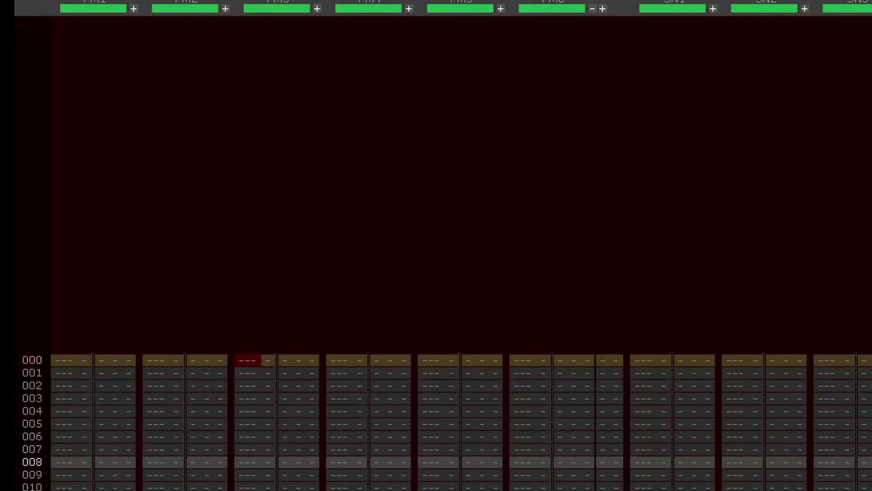
key("Left")
key("Right")
key("Right")
key("n")
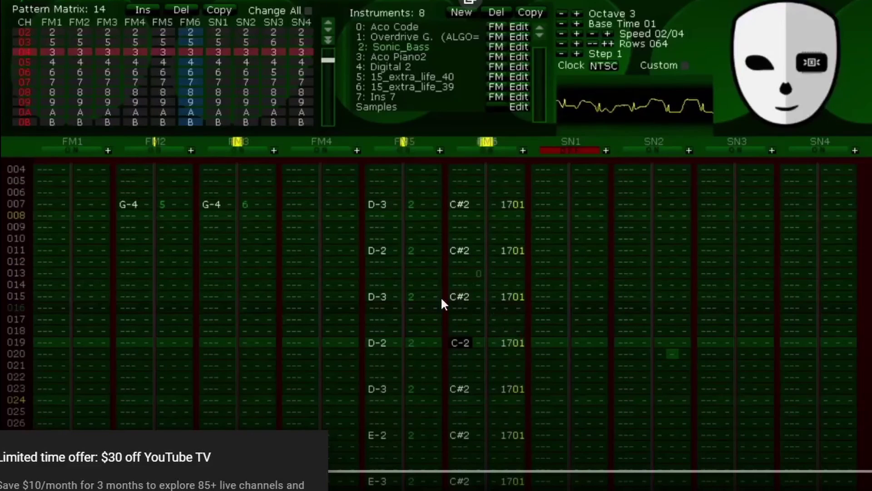
scroll(440, 297, "down", 5)
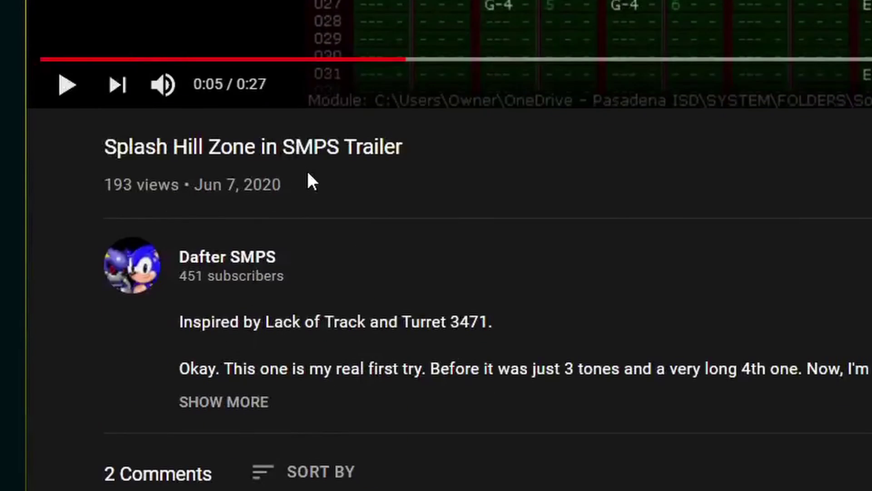
- Highlight the video's upload date below the player, then clear the selection
left_click_drag(308, 173, 194, 183)
left_click(359, 200)
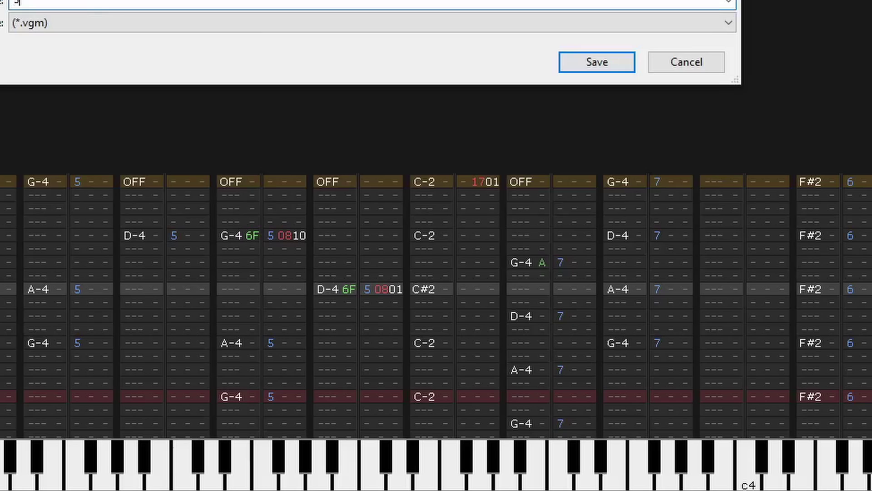
type("splash hill zone act 1 revamp.dmf")
- Confirm the VGM export under the typed file name
key("Return")
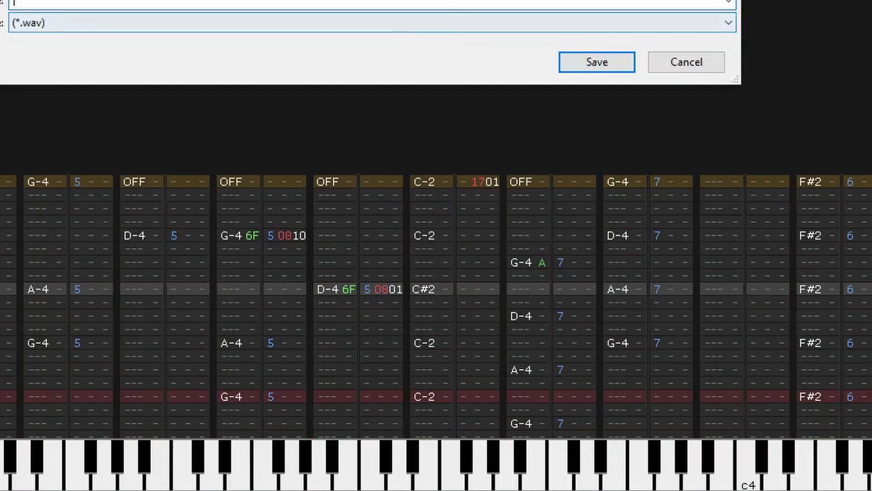
type("s")
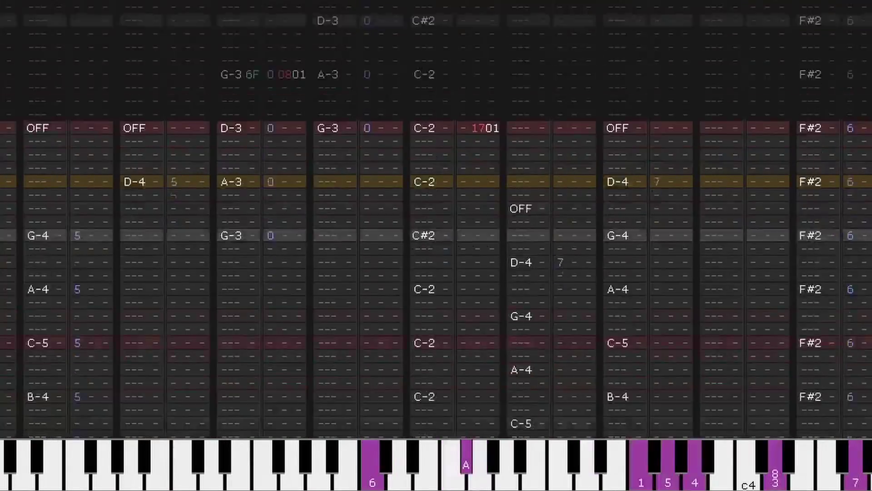